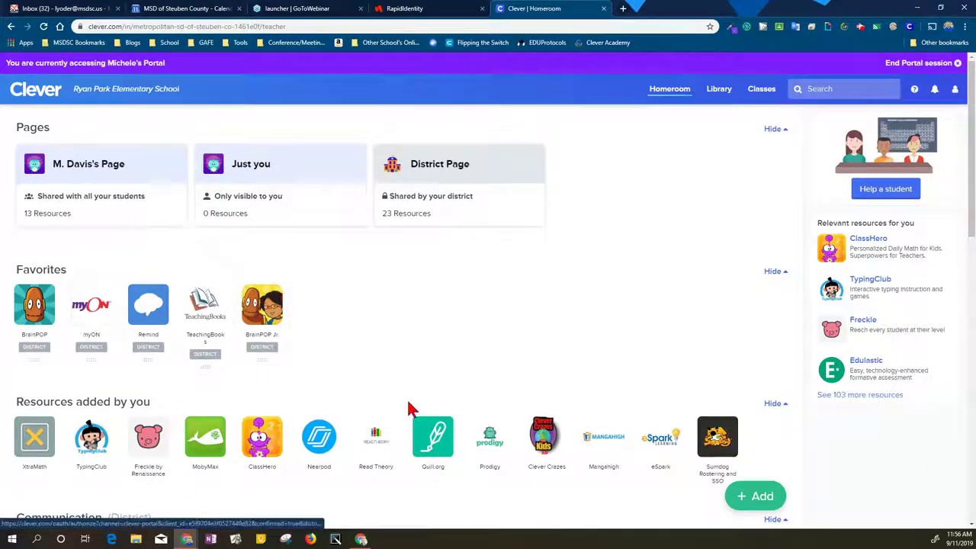
# Create a new blank Clever page from the Add menu
pyautogui.scroll(-3, 397, 407)
pyautogui.scroll(-2, 331, 361)
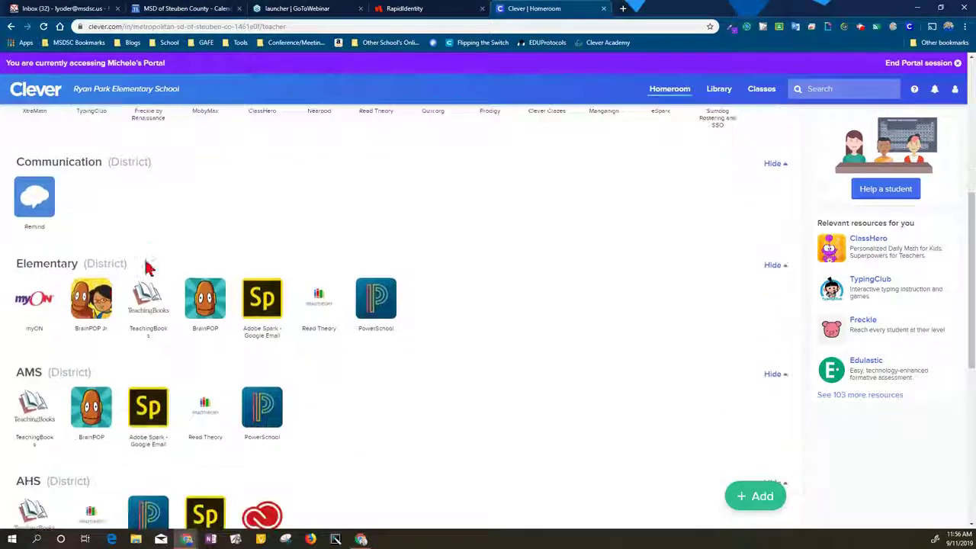
pyautogui.scroll(3, 359, 348)
pyautogui.scroll(-2, 356, 351)
pyautogui.scroll(4, 363, 356)
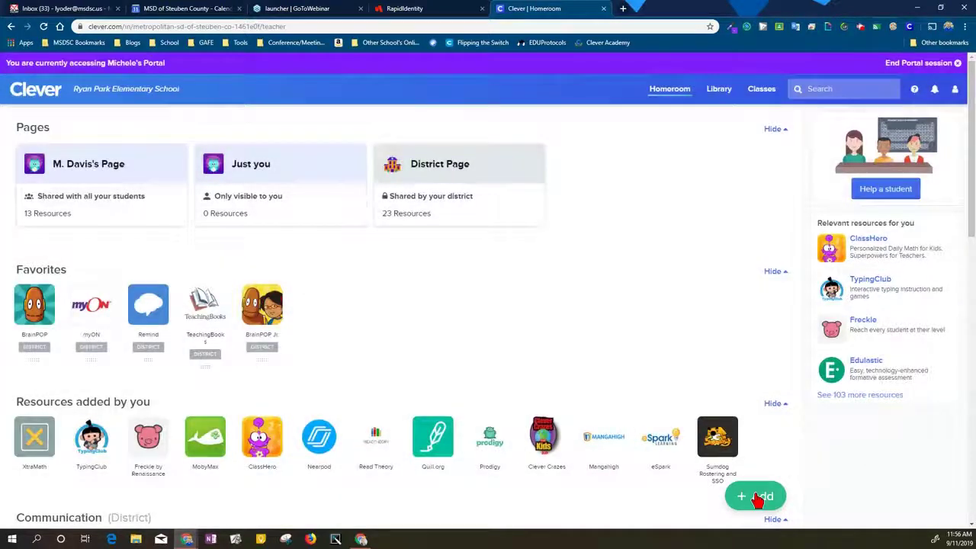
pyautogui.click(757, 499)
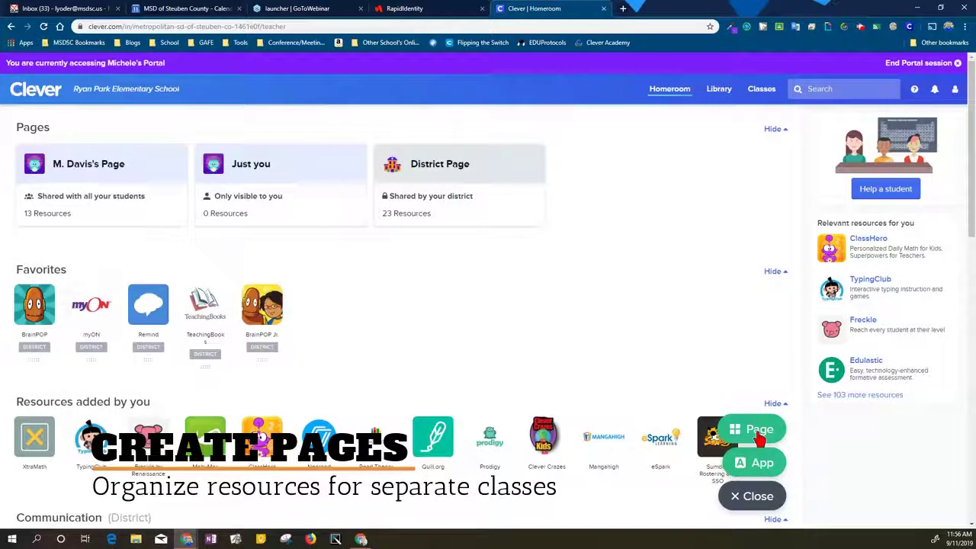
pyautogui.click(757, 497)
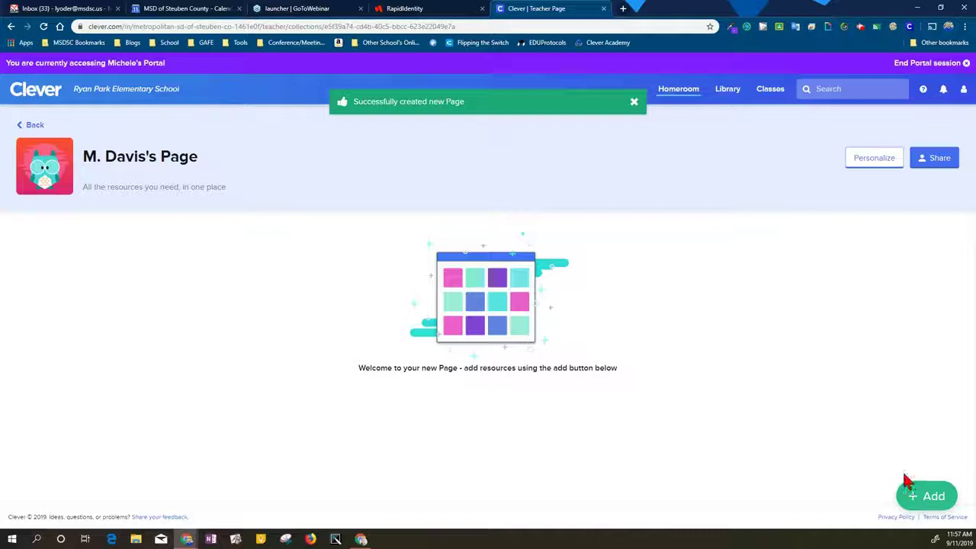
# Rename the new page's title to 'Yoder'
pyautogui.click(885, 164)
pyautogui.click(168, 152)
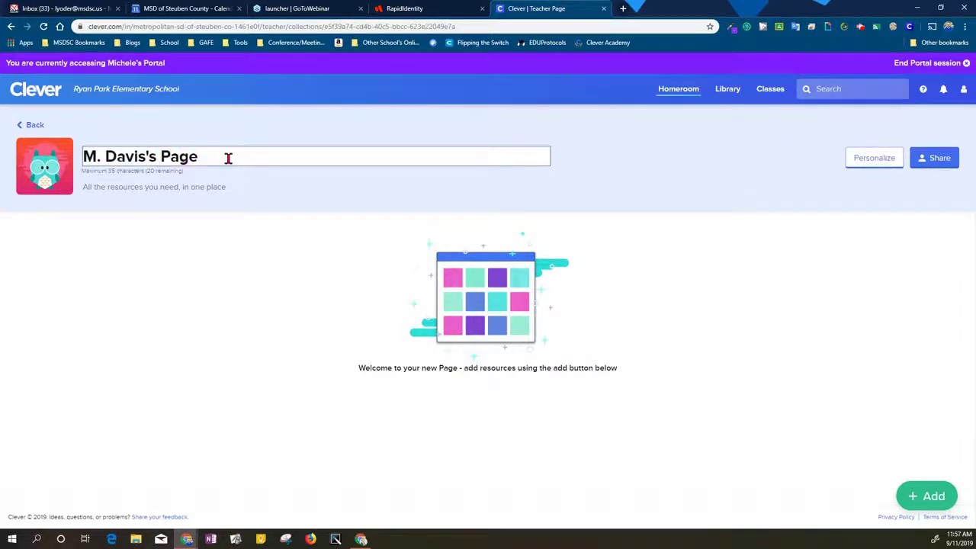
pyautogui.moveTo(224, 157); pyautogui.dragTo(55, 137)
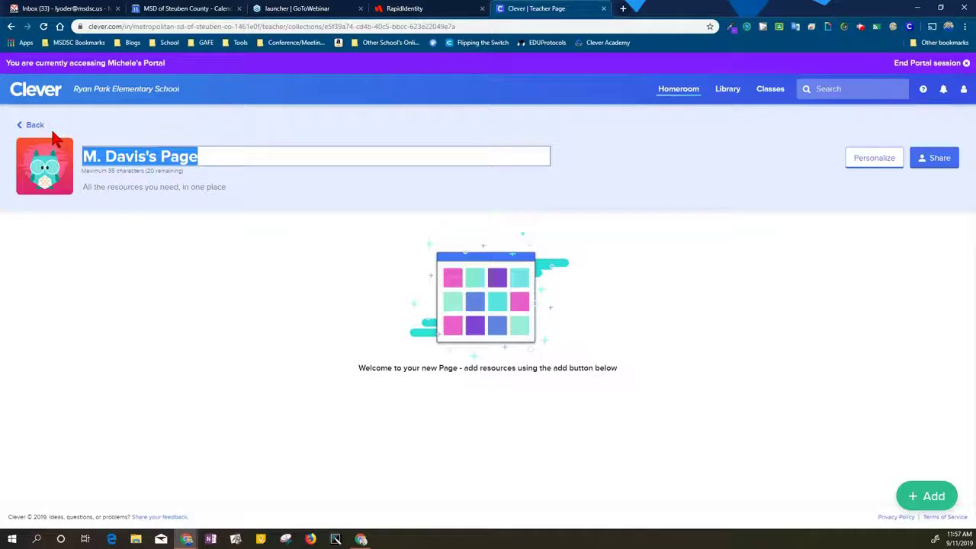
pyautogui.write('Yoder')
pyautogui.click(494, 341)
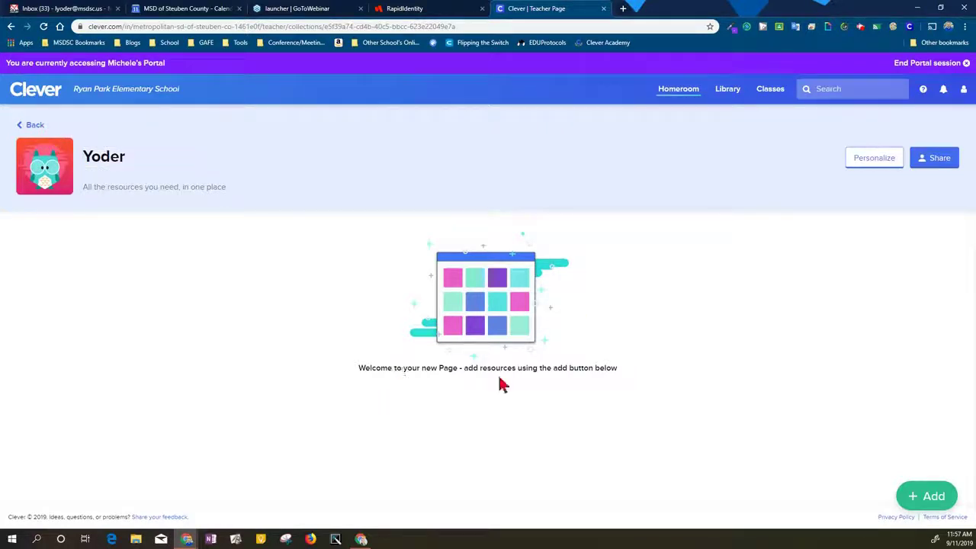
# Preview a blue monster icon and teal header without saving, then show the sharing settings
pyautogui.click(930, 494)
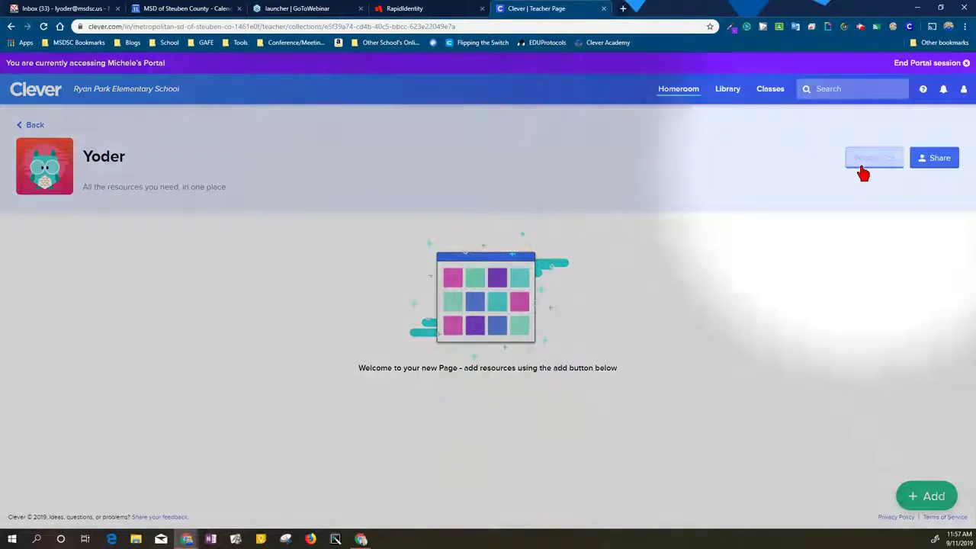
pyautogui.click(873, 160)
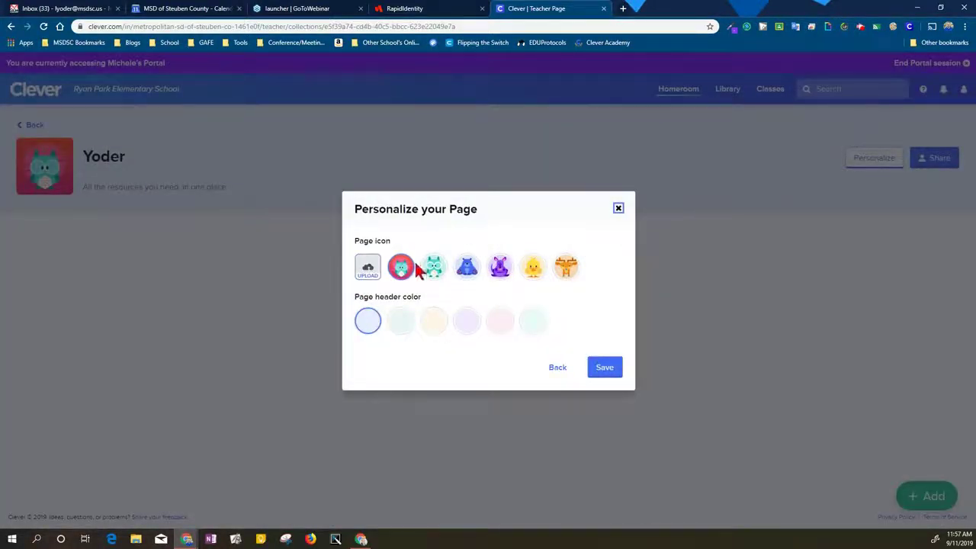
pyautogui.click(465, 269)
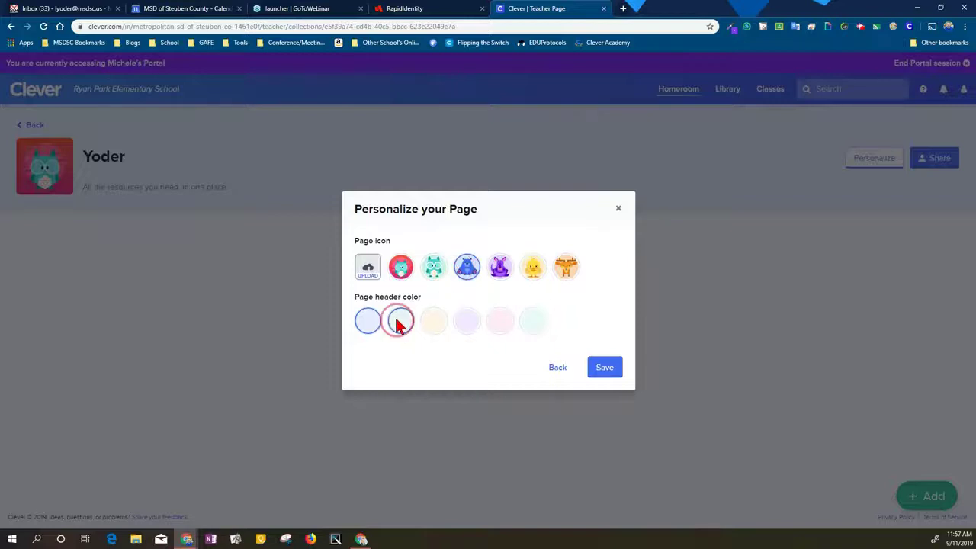
pyautogui.click(400, 321)
pyautogui.click(557, 369)
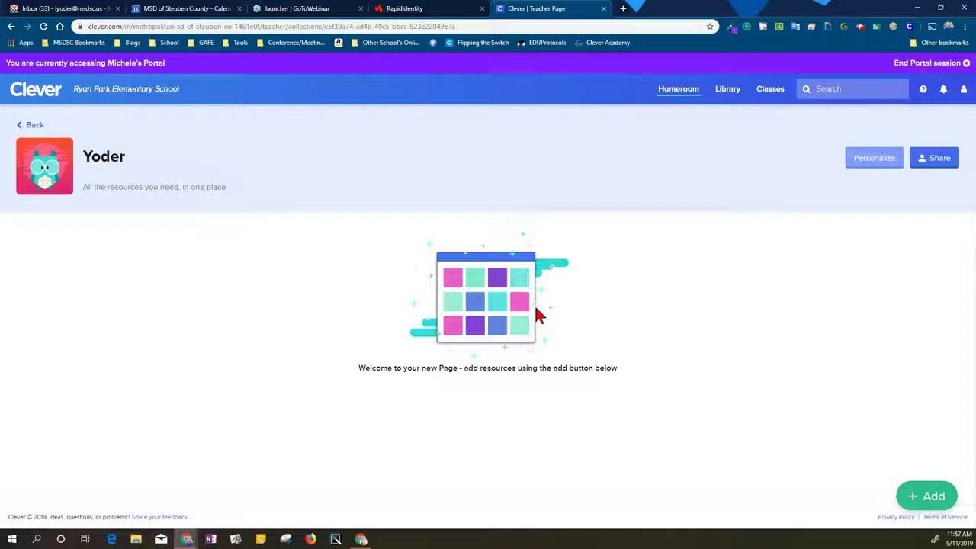
pyautogui.click(923, 158)
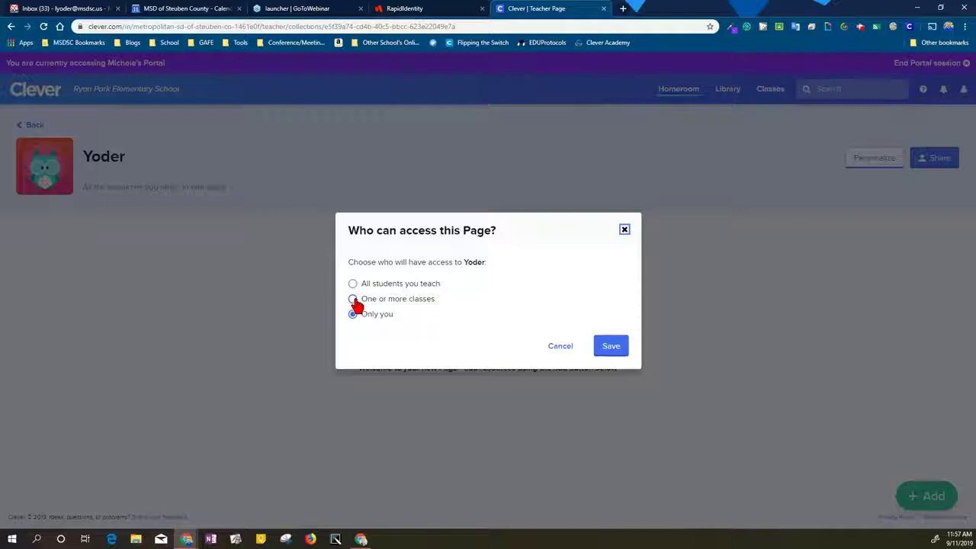
# Preview class-only and all-students access, cancel to keep 'Only you', and return to Homeroom
pyautogui.click(353, 301)
pyautogui.scroll(-1, 518, 371)
pyautogui.scroll(1, 519, 370)
pyautogui.click(602, 311)
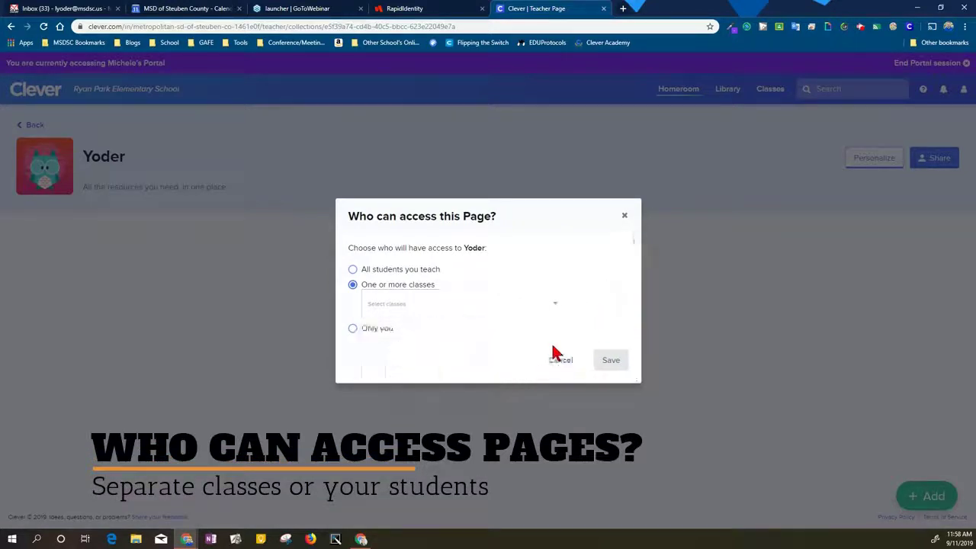
pyautogui.click(390, 273)
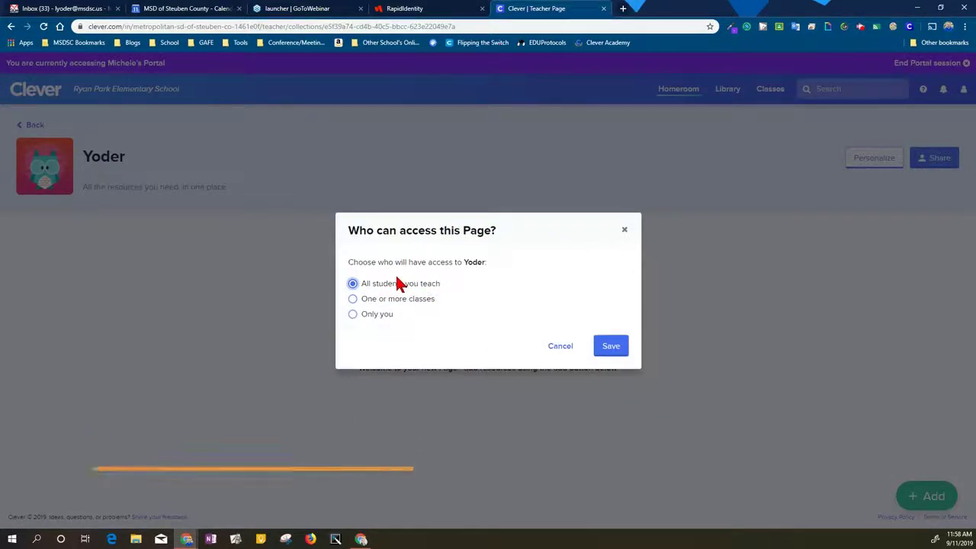
pyautogui.click(566, 349)
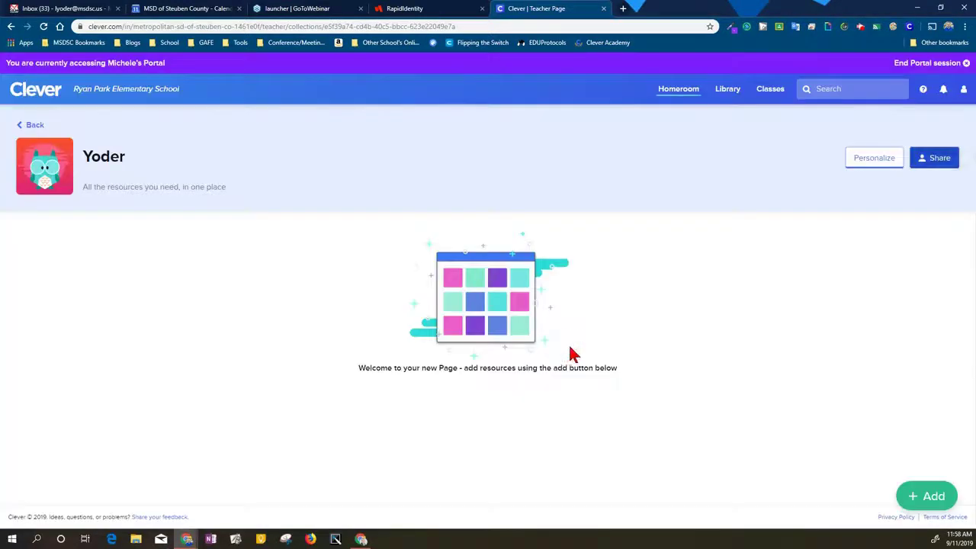
pyautogui.click(34, 125)
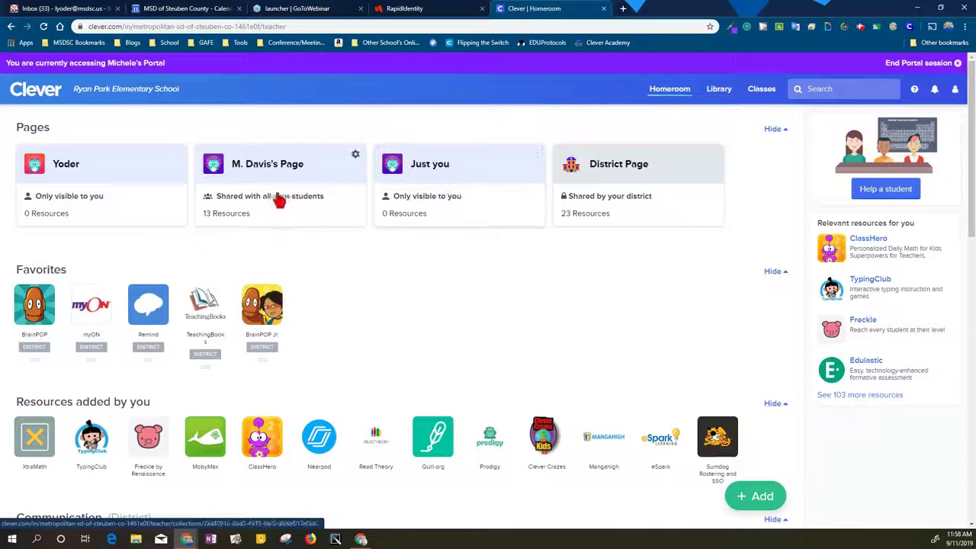
# Glance at the Yoder card's settings menu, then open the Yoder page
pyautogui.click(177, 158)
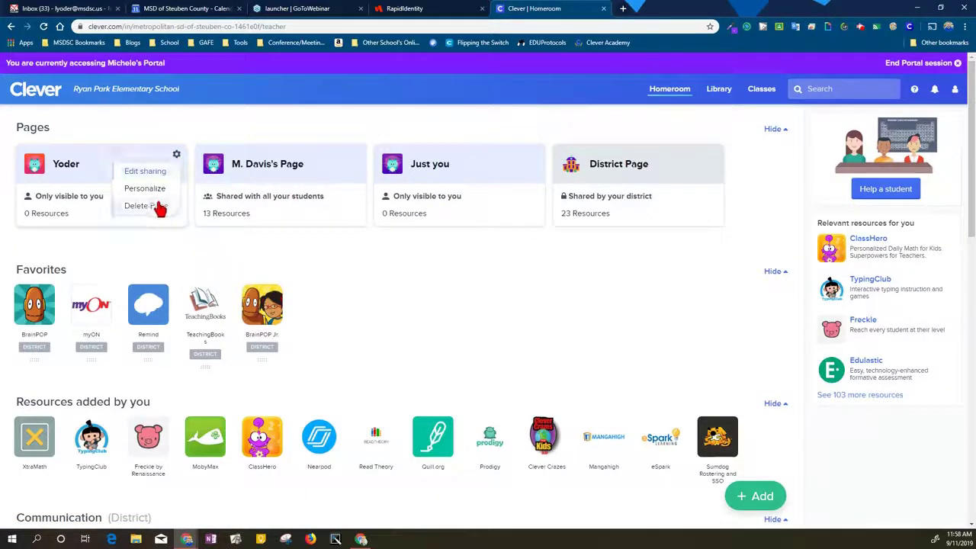
pyautogui.click(576, 296)
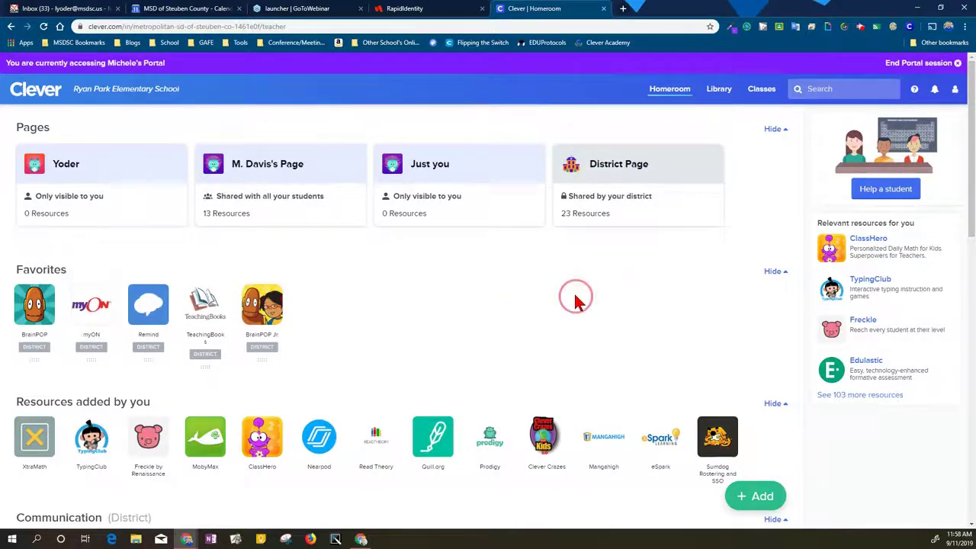
pyautogui.click(88, 183)
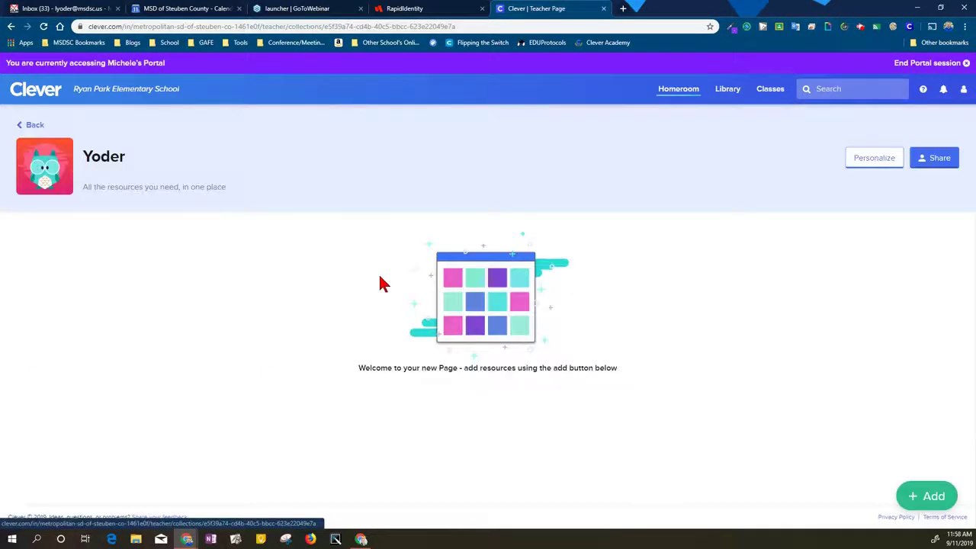
# Search 'xtr' in the app catalogue and install XtraMath on the Yoder page
pyautogui.click(925, 500)
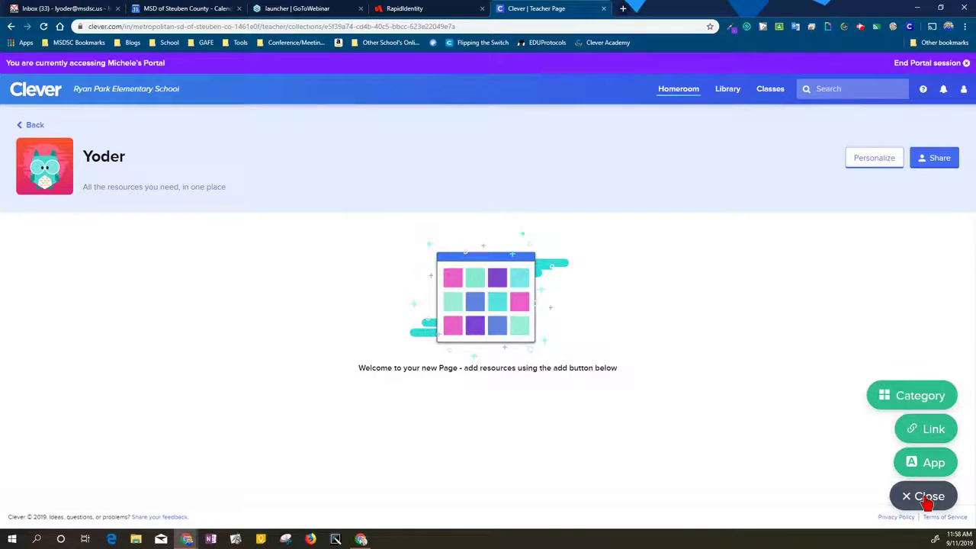
pyautogui.click(925, 466)
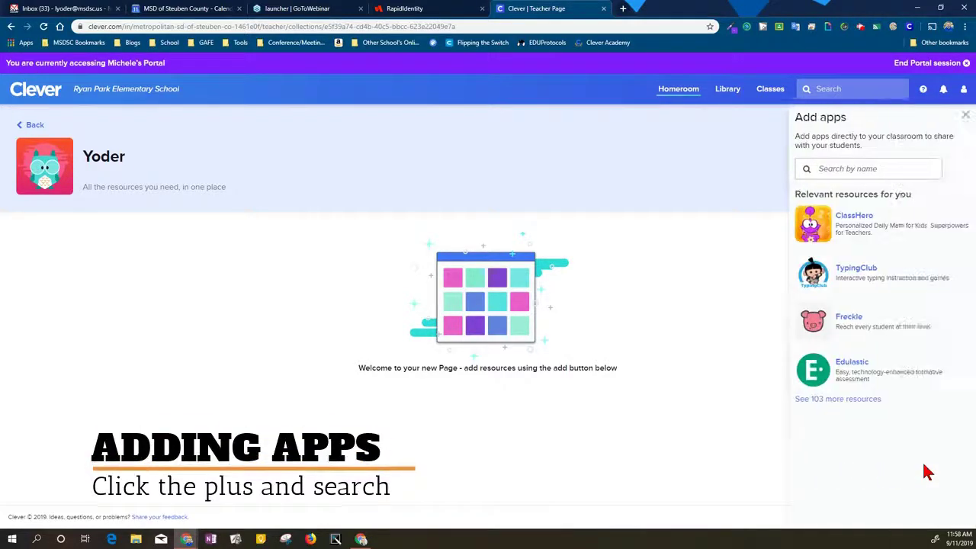
pyautogui.click(860, 169)
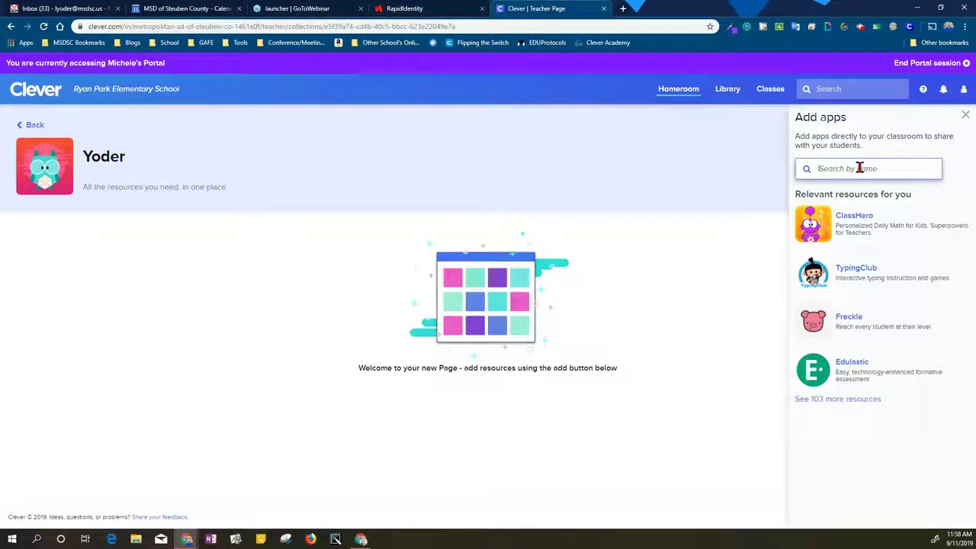
pyautogui.write('xtr')
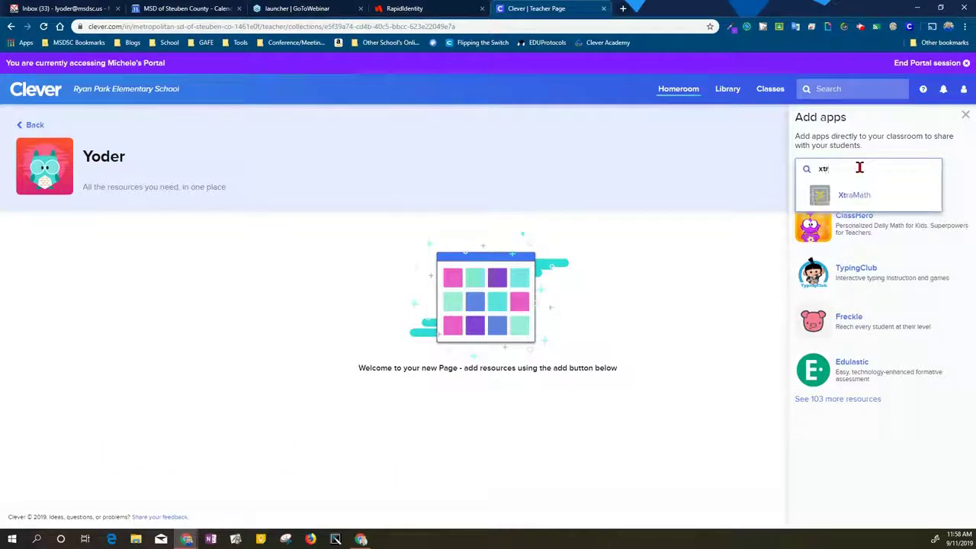
pyautogui.click(845, 193)
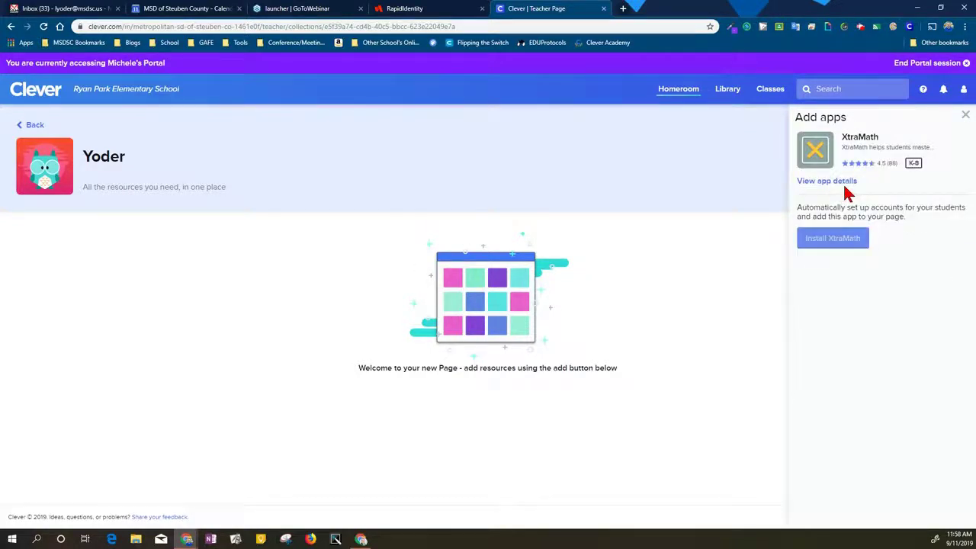
pyautogui.click(837, 238)
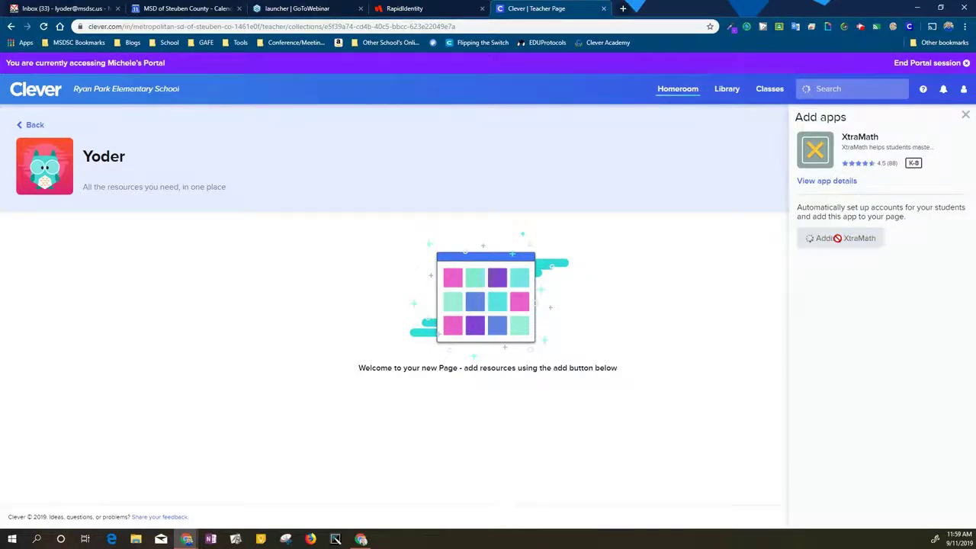
pyautogui.moveTo(31, 278)
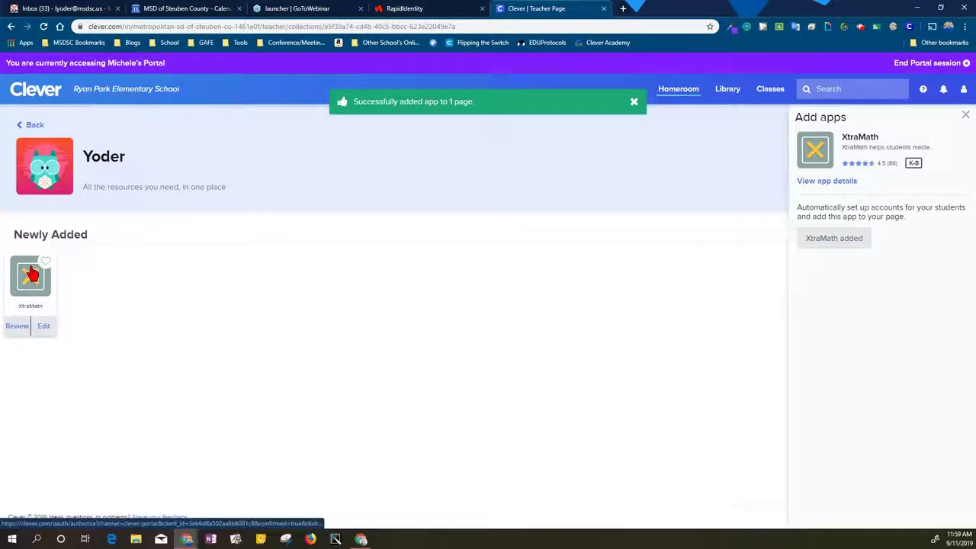
pyautogui.click(19, 329)
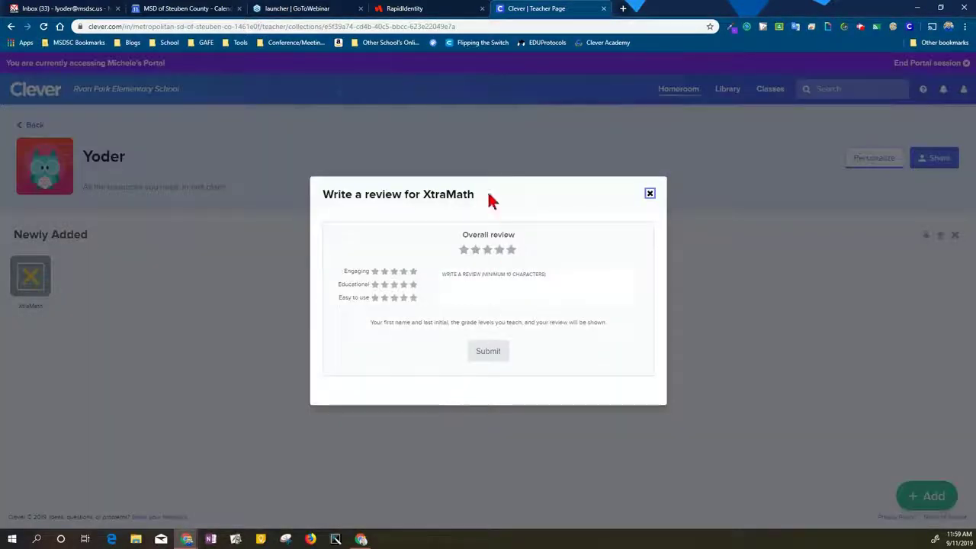
pyautogui.click(649, 193)
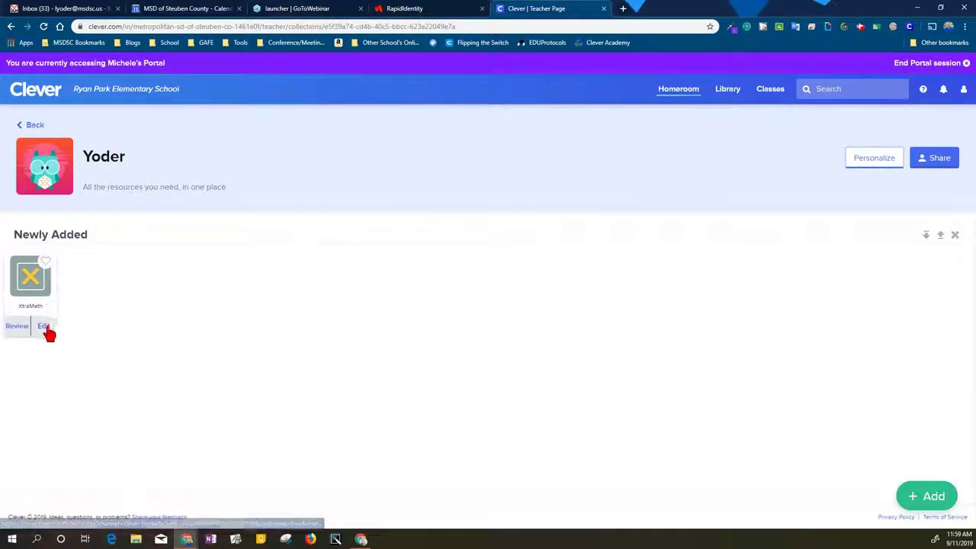
# Search 'brainpop' and add the BrainPOP district app next to XtraMath
pyautogui.click(45, 327)
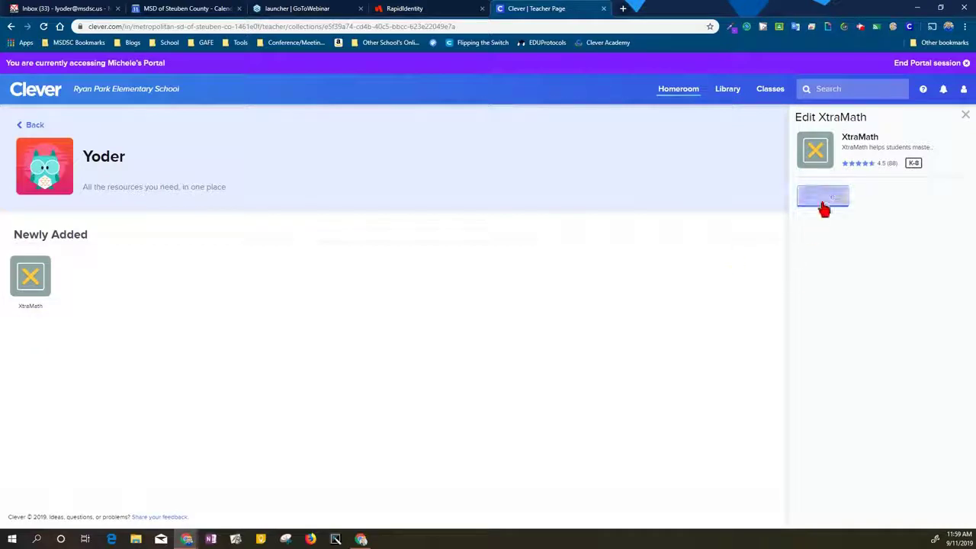
pyautogui.click(965, 115)
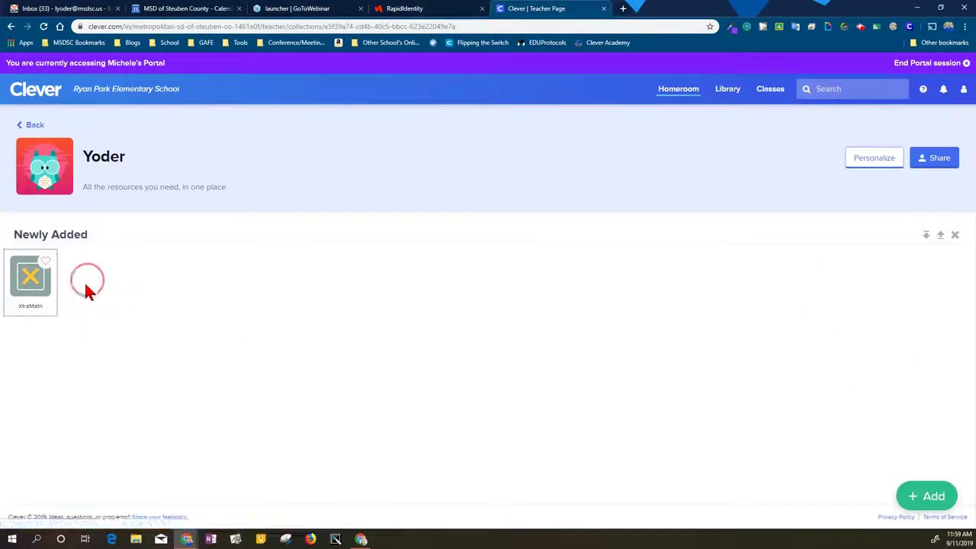
pyautogui.click(925, 499)
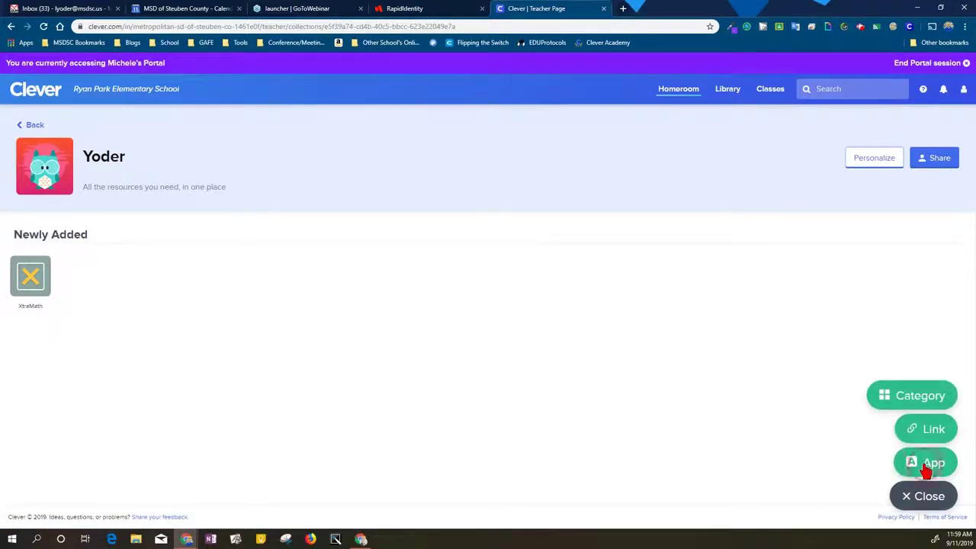
pyautogui.click(925, 465)
pyautogui.click(837, 171)
pyautogui.write('brainpop')
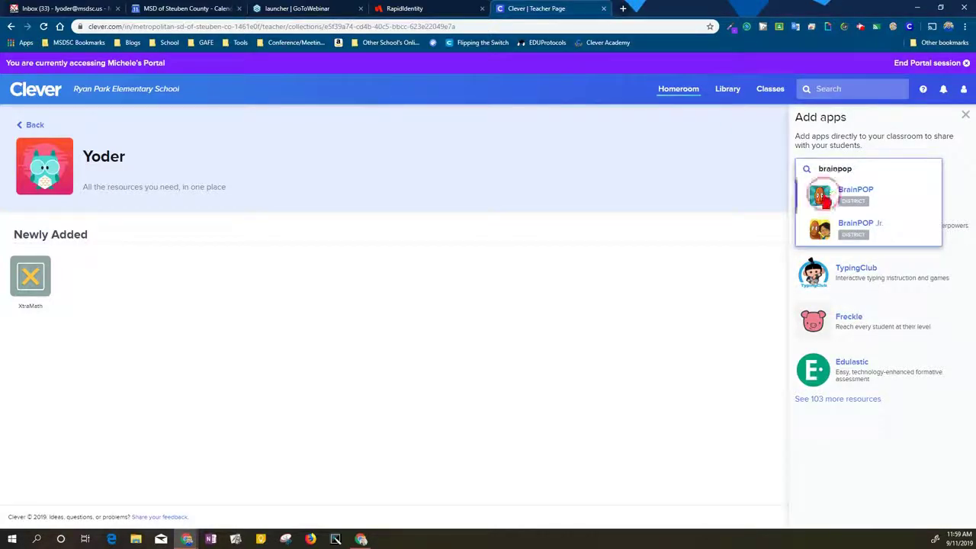
pyautogui.click(828, 192)
pyautogui.click(821, 260)
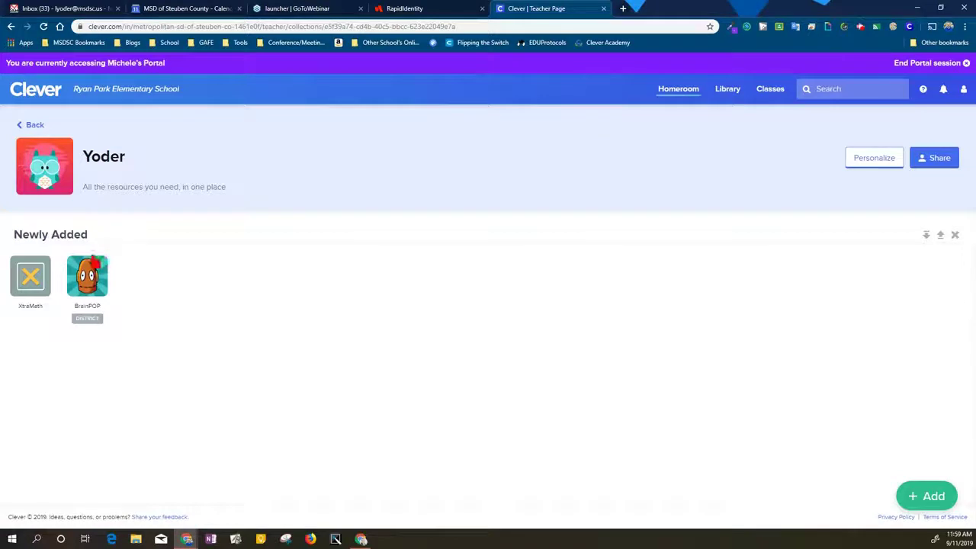
pyautogui.moveTo(54, 272)
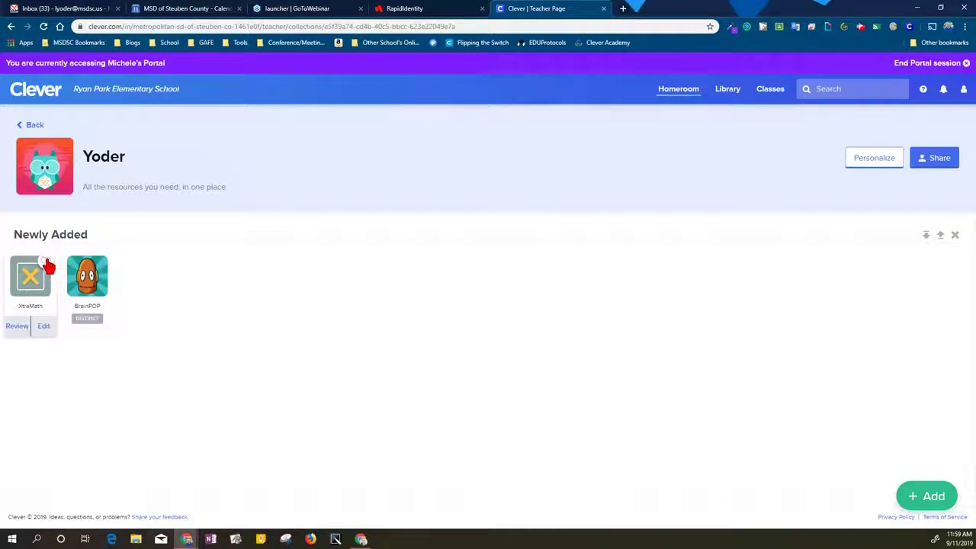
# Search the app catalogue for 'kahoot', then clear the search and close the panel
pyautogui.click(921, 497)
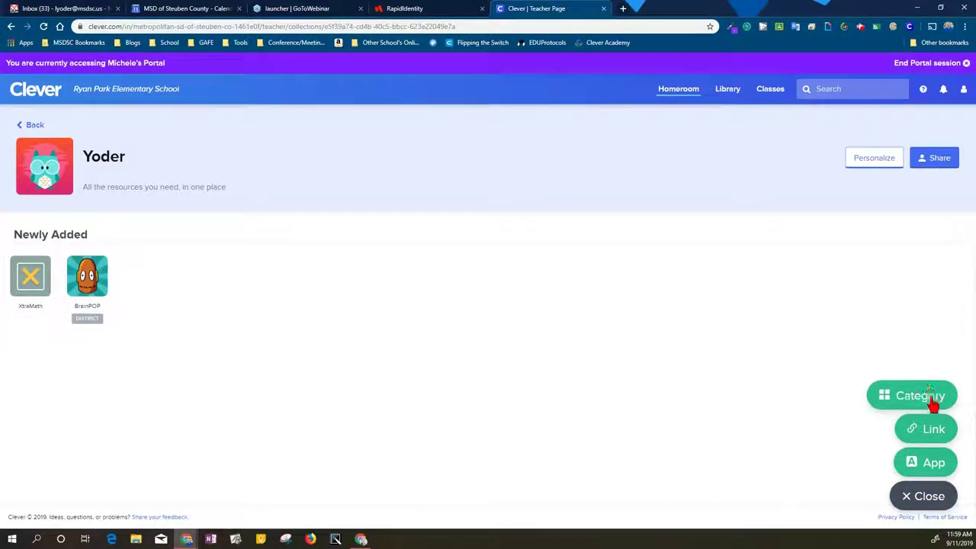
pyautogui.click(932, 467)
pyautogui.click(873, 169)
pyautogui.write('kahoot')
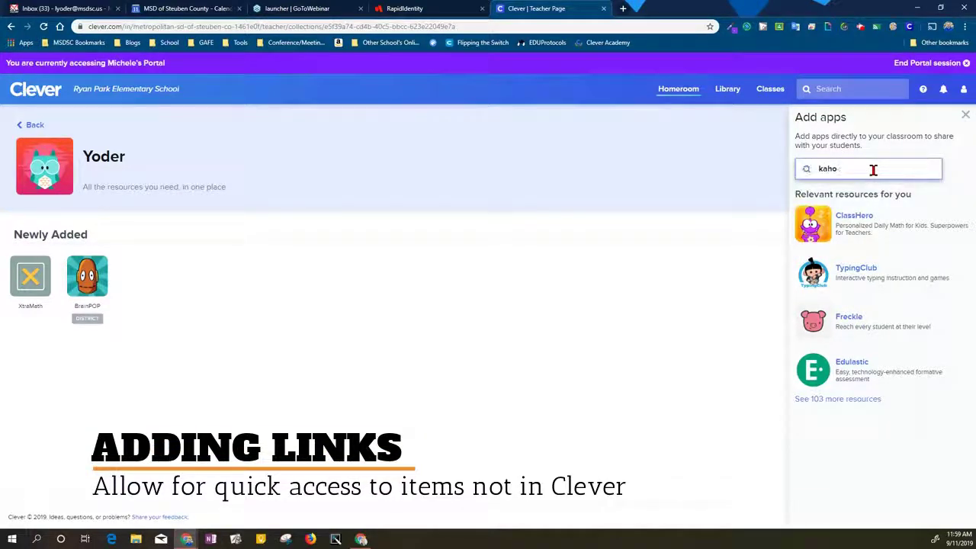
pyautogui.press('BackSpace')
pyautogui.press('BackSpace')
pyautogui.press('BackSpace')
pyautogui.press('BackSpace')
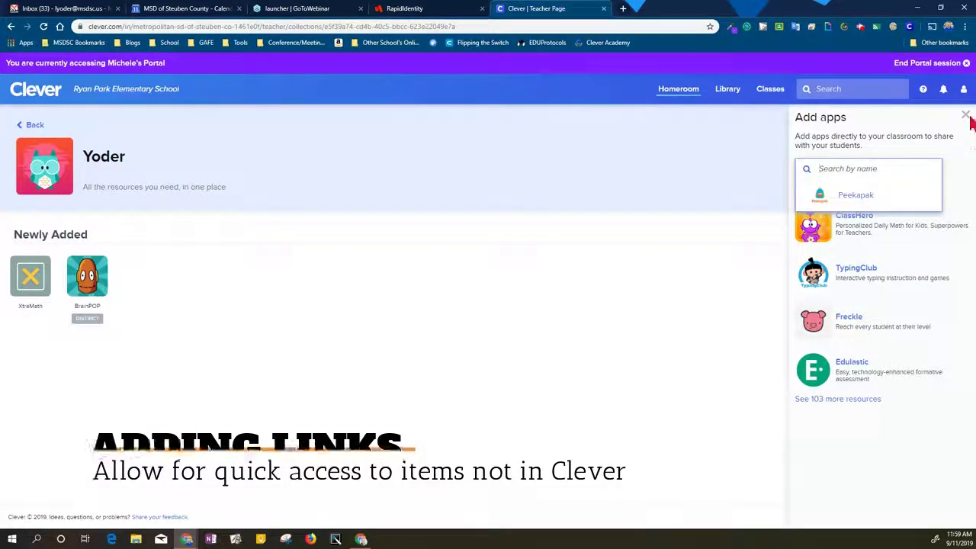
pyautogui.click(965, 117)
# Start a new link with the address kahoot.it and the name 'Kahoot'
pyautogui.click(943, 494)
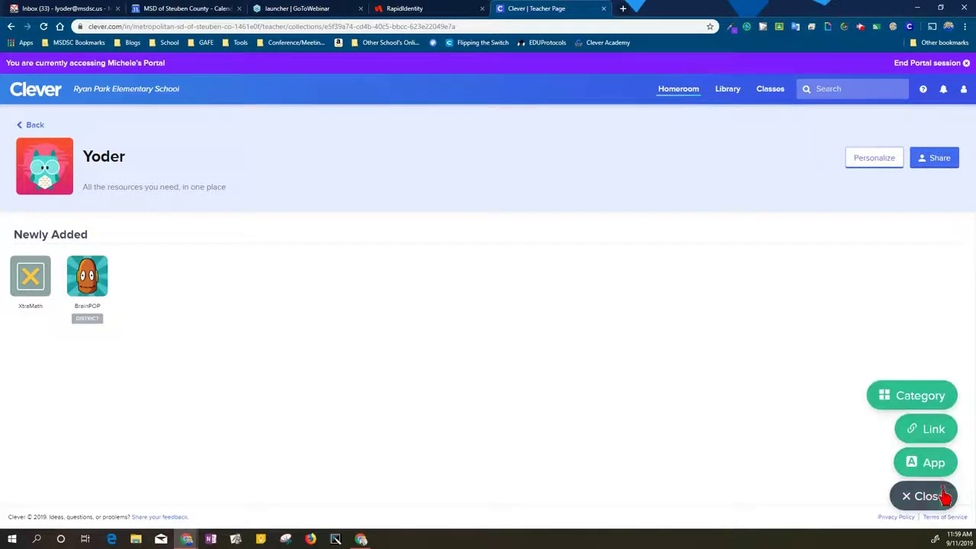
pyautogui.click(935, 431)
pyautogui.click(822, 174)
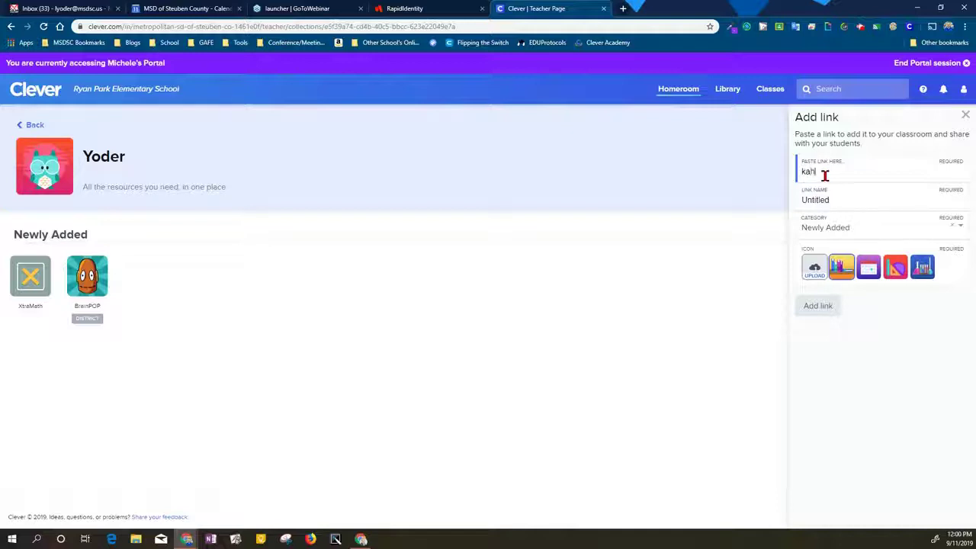
pyautogui.write('kahoot.it')
pyautogui.press('Tab')
pyautogui.write('Kaho')
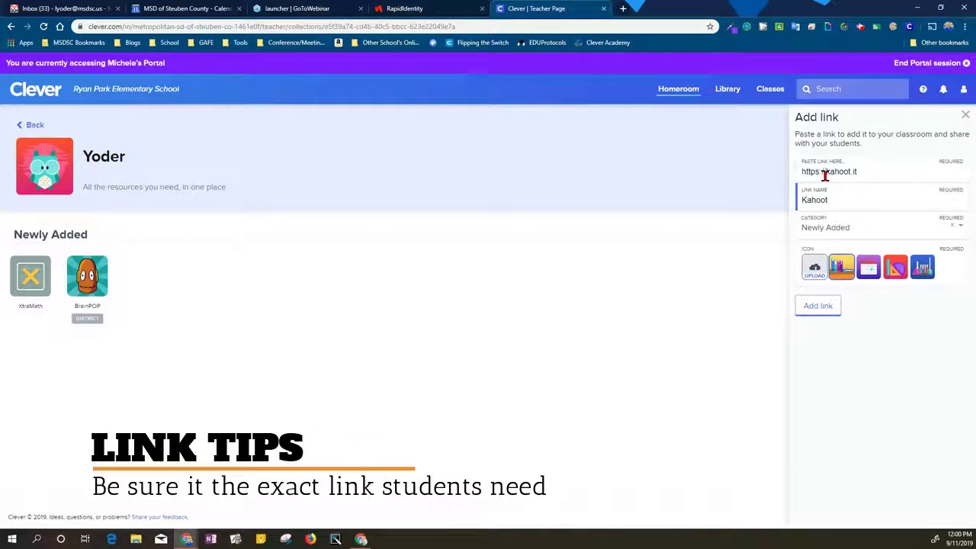
pyautogui.write('ot')
pyautogui.press('Tab')
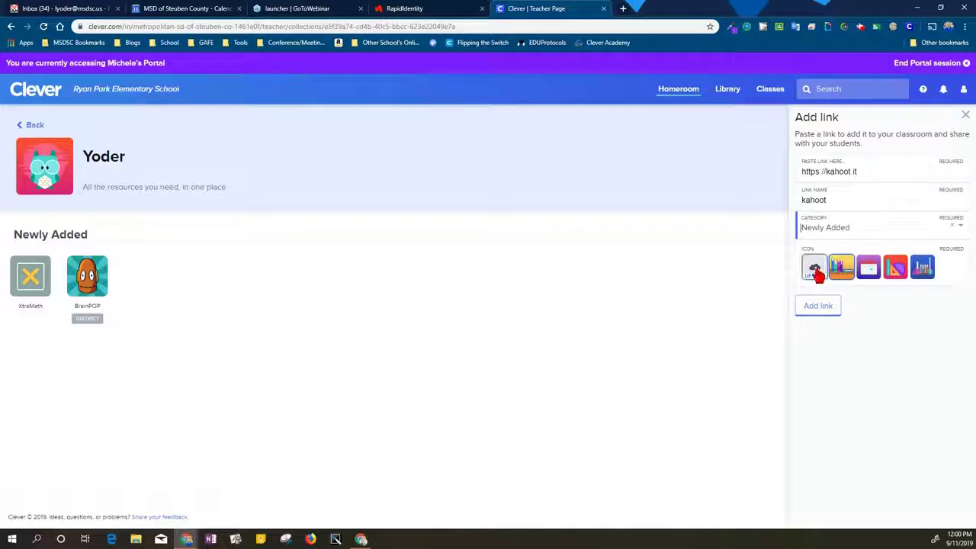
# Open the kahoot.it game PIN page in a new Chrome tab
pyautogui.click(623, 9)
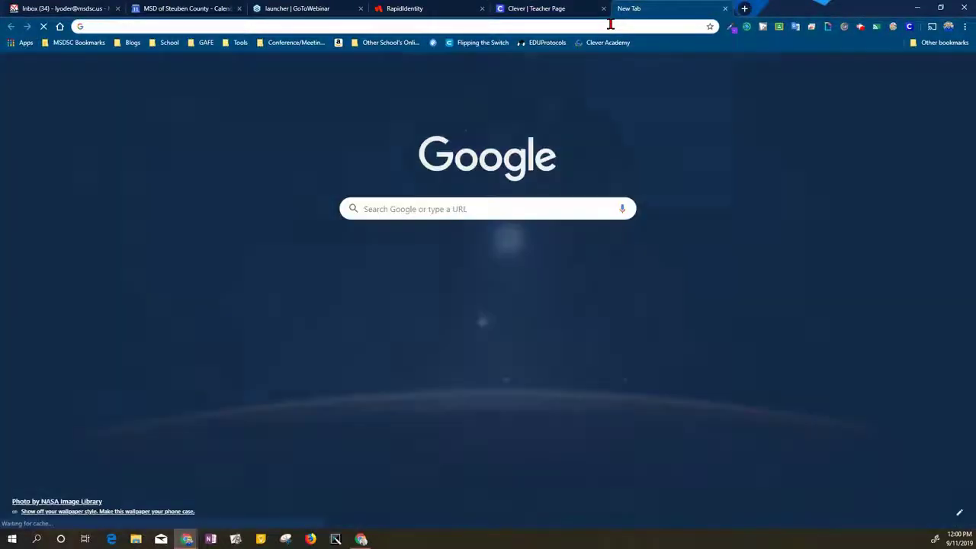
pyautogui.write('ka')
pyautogui.press('Return')
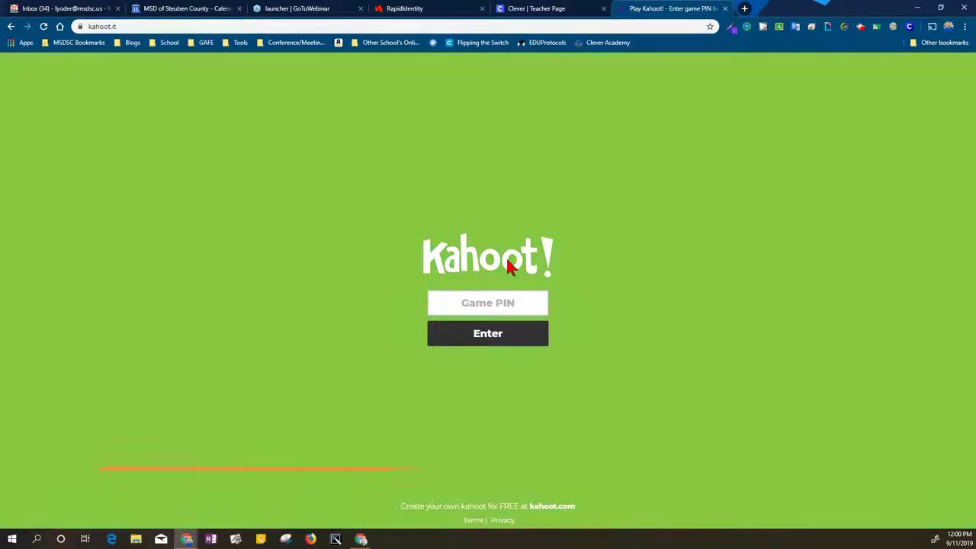
# Snip the Kahoot logo, save it as a PNG in Downloads, and close Snip & Sketch
pyautogui.press('super+shift+s')
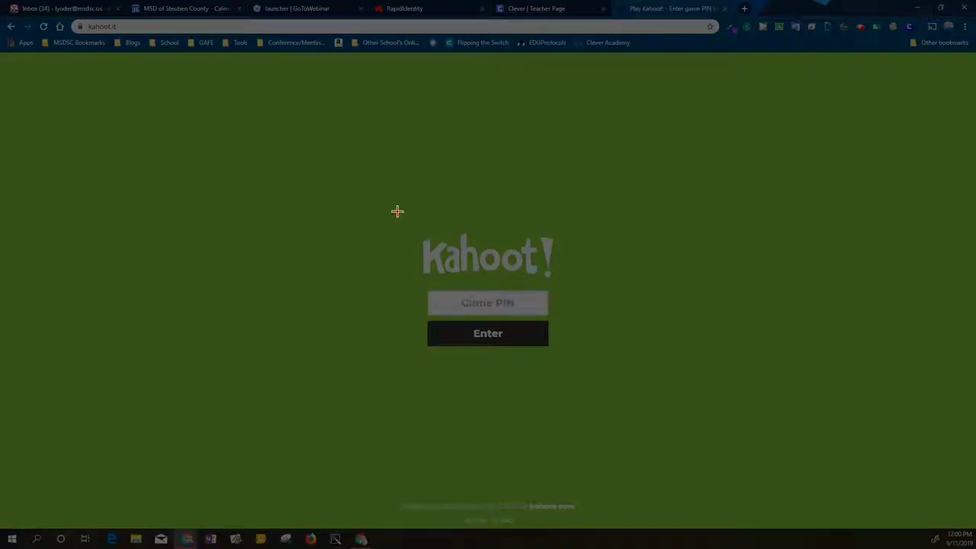
pyautogui.moveTo(397, 211); pyautogui.dragTo(579, 293)
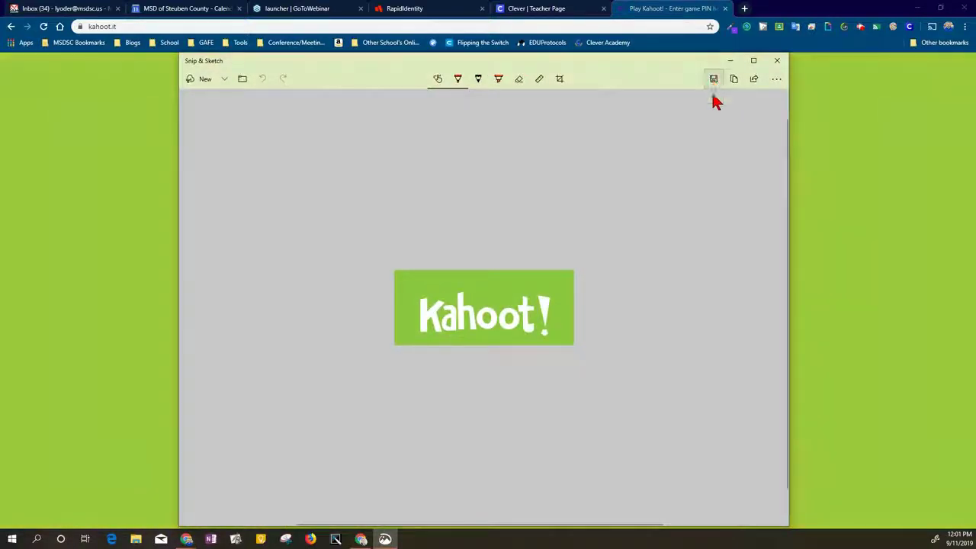
pyautogui.hotkey('ctrl', 's')
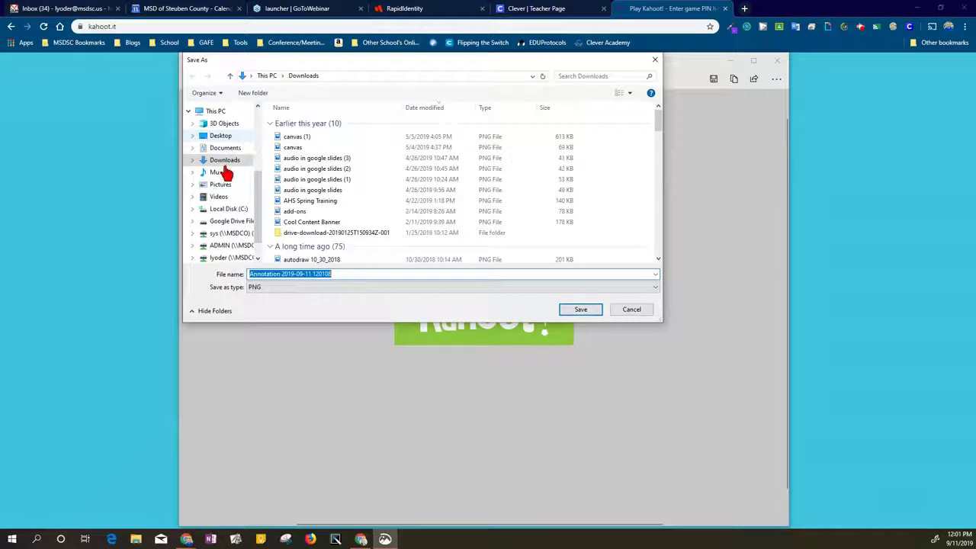
pyautogui.click(221, 137)
pyautogui.click(225, 160)
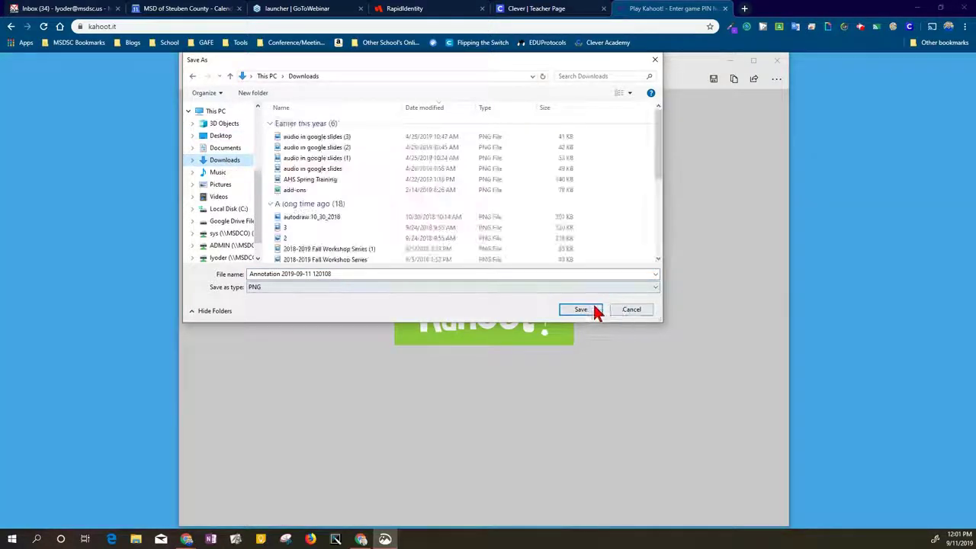
pyautogui.click(593, 310)
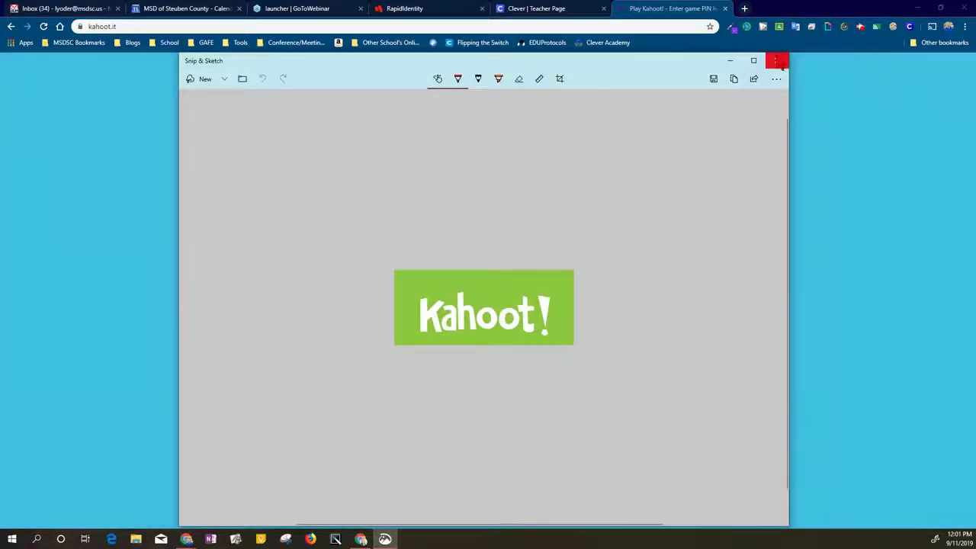
pyautogui.click(777, 60)
# Back in Clever, upload the saved Annotation PNG as the icon and add the Kahoot link
pyautogui.click(541, 9)
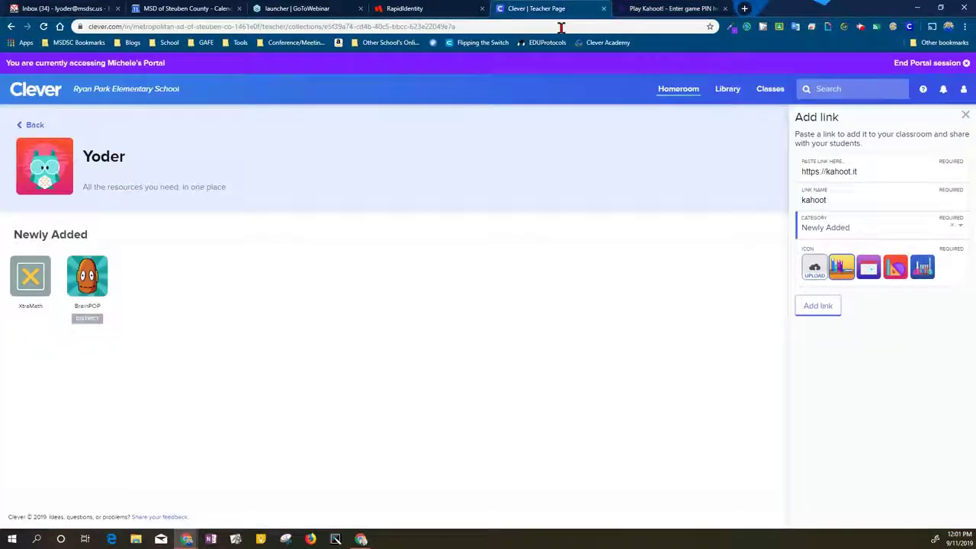
pyautogui.click(818, 268)
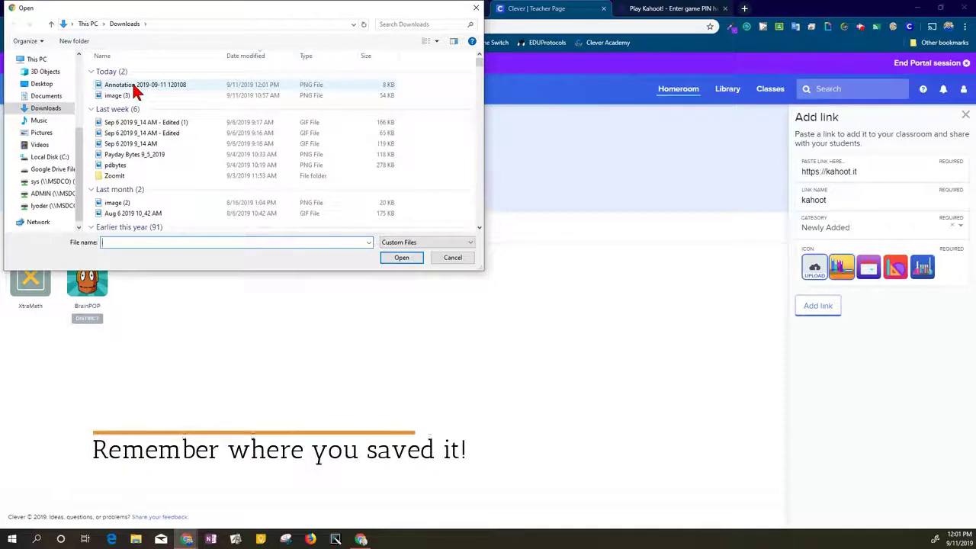
pyautogui.doubleClick(134, 87)
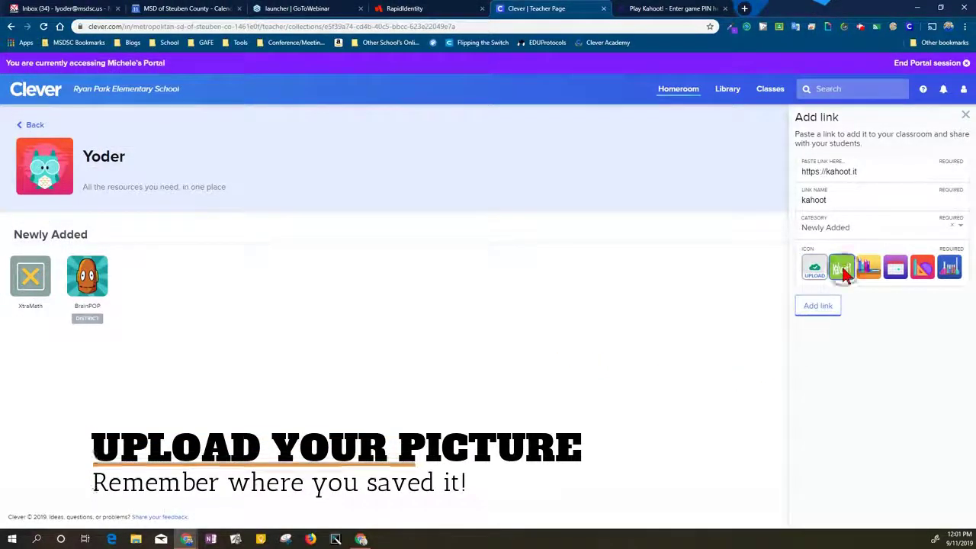
pyautogui.click(827, 305)
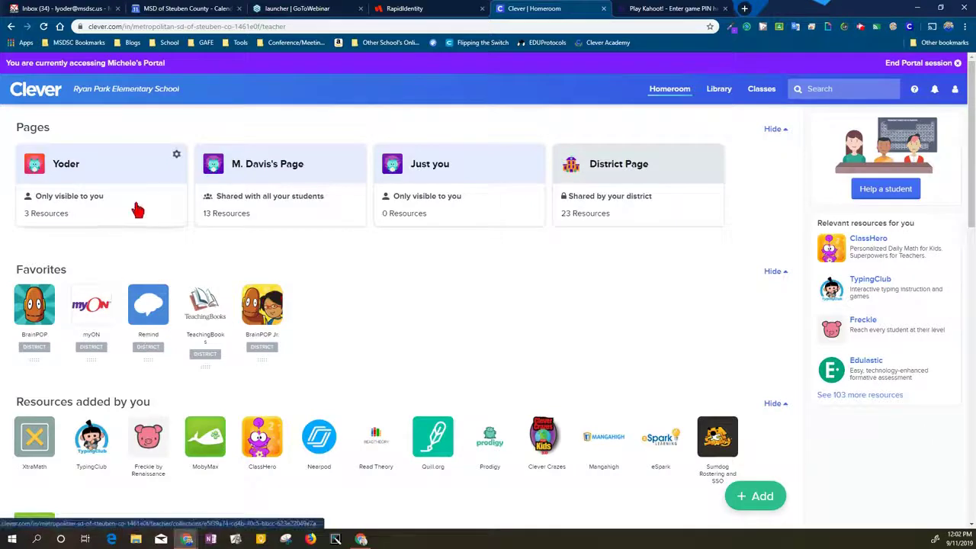
pyautogui.click(175, 159)
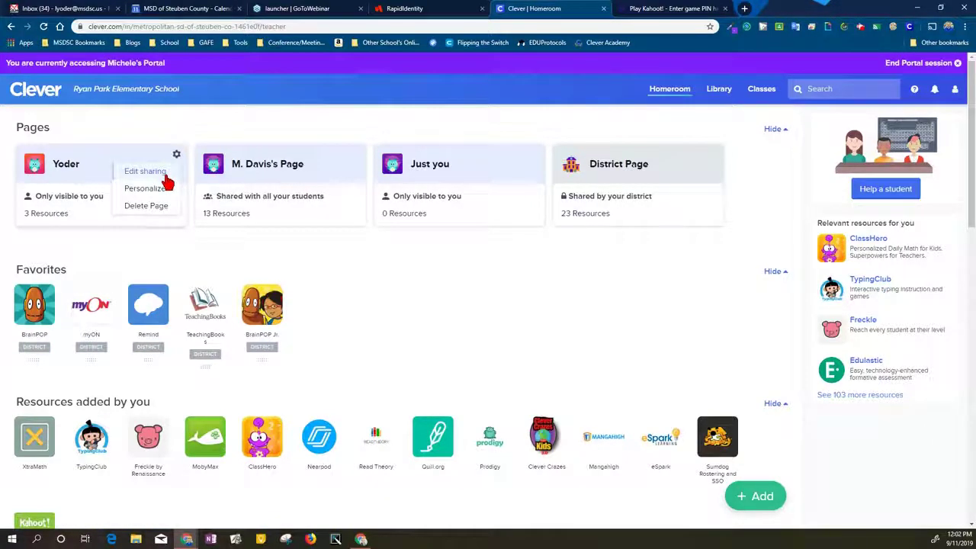
pyautogui.click(155, 172)
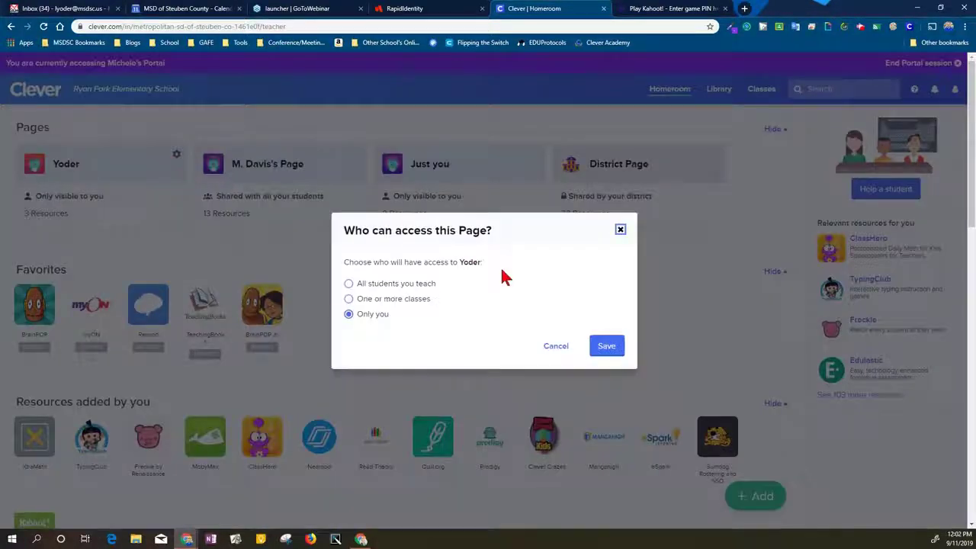
pyautogui.click(394, 299)
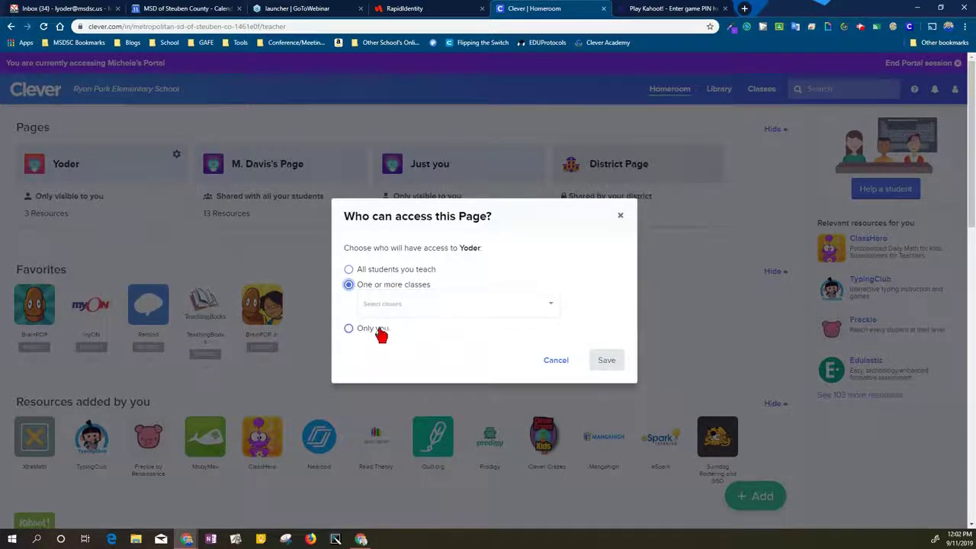
pyautogui.click(379, 333)
pyautogui.click(550, 357)
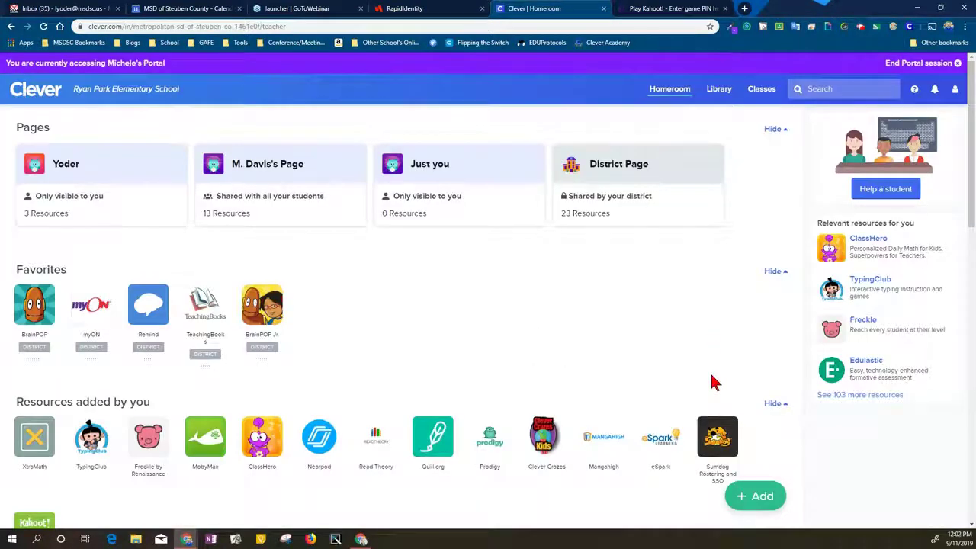
pyautogui.click(718, 89)
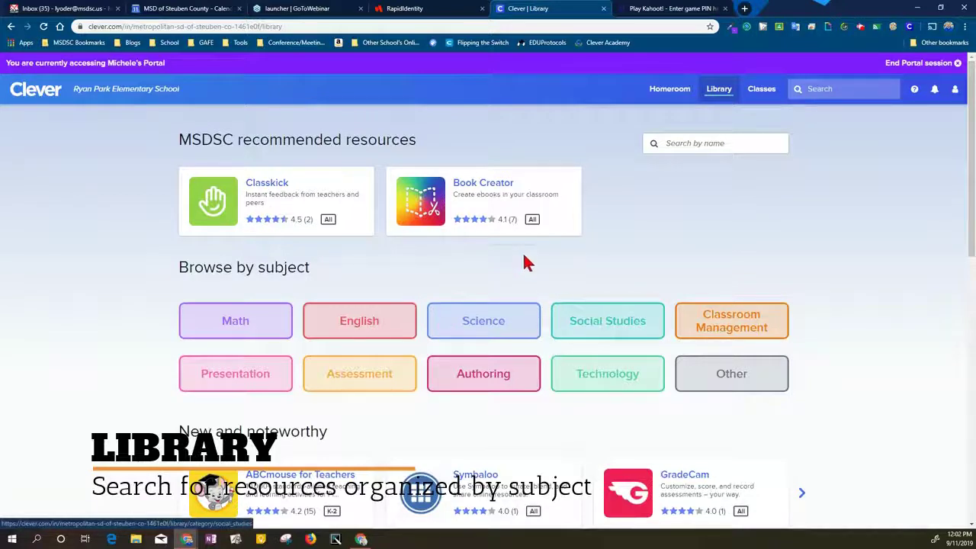
# View Book Creator's Library details, close its error tab, then return via Library to Homeroom
pyautogui.click(464, 187)
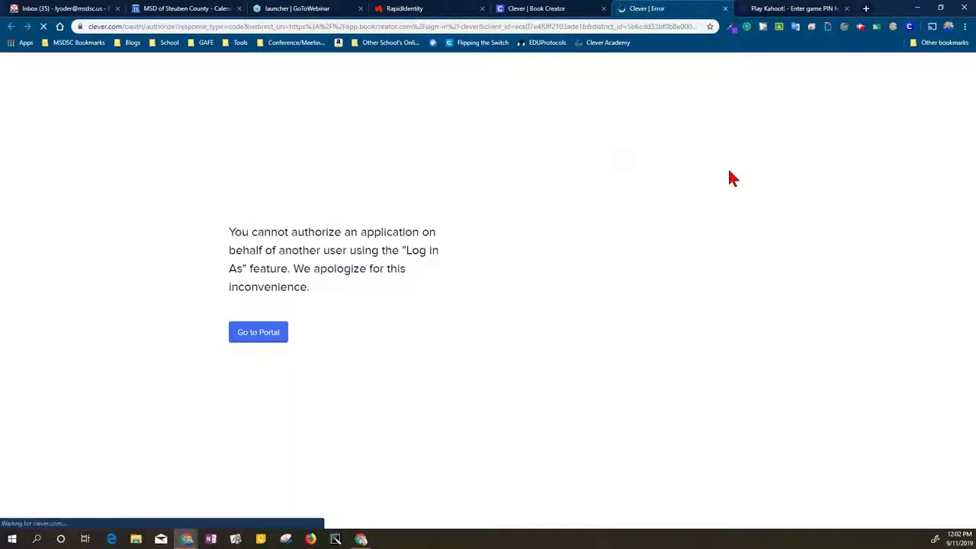
pyautogui.hotkey('ctrl', 'w')
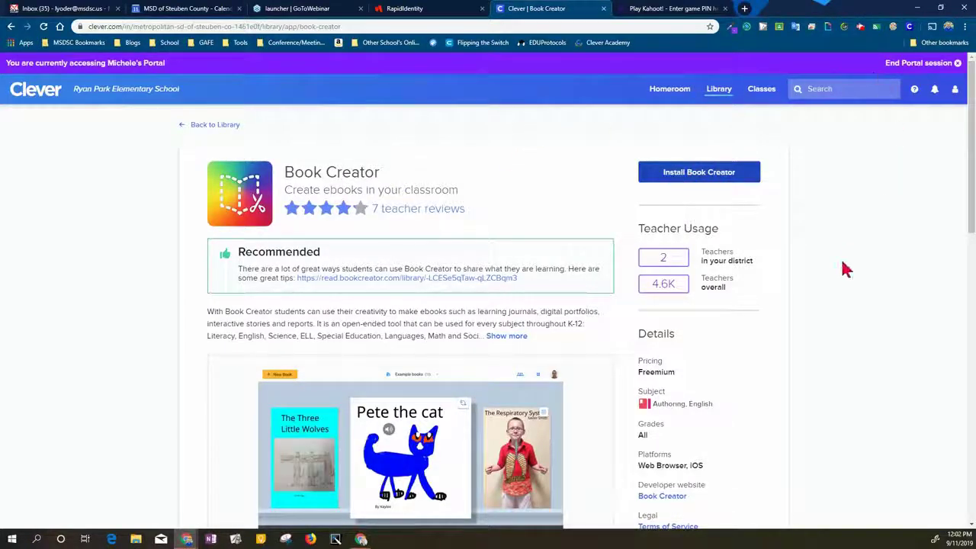
pyautogui.scroll(-2, 533, 216)
pyautogui.scroll(2, 320, 164)
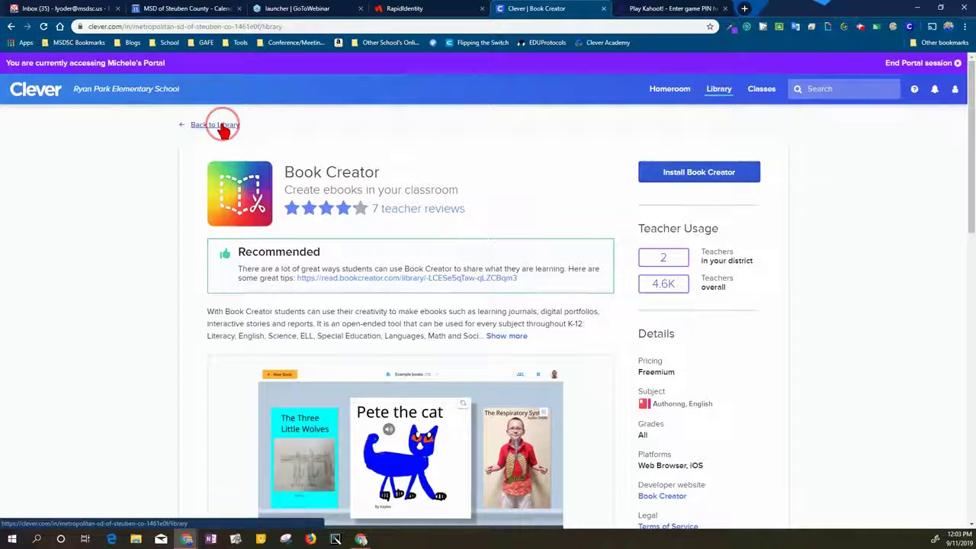
pyautogui.click(220, 125)
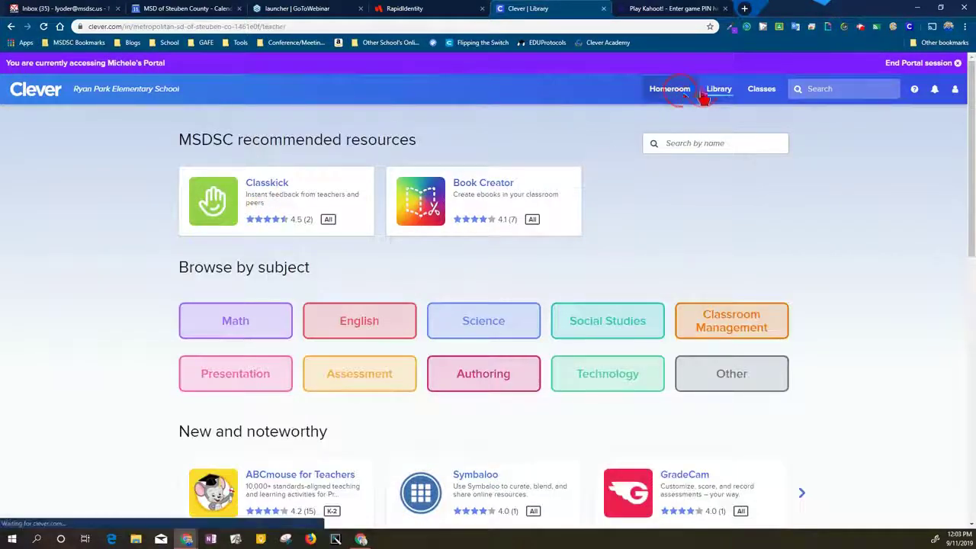
pyautogui.click(676, 93)
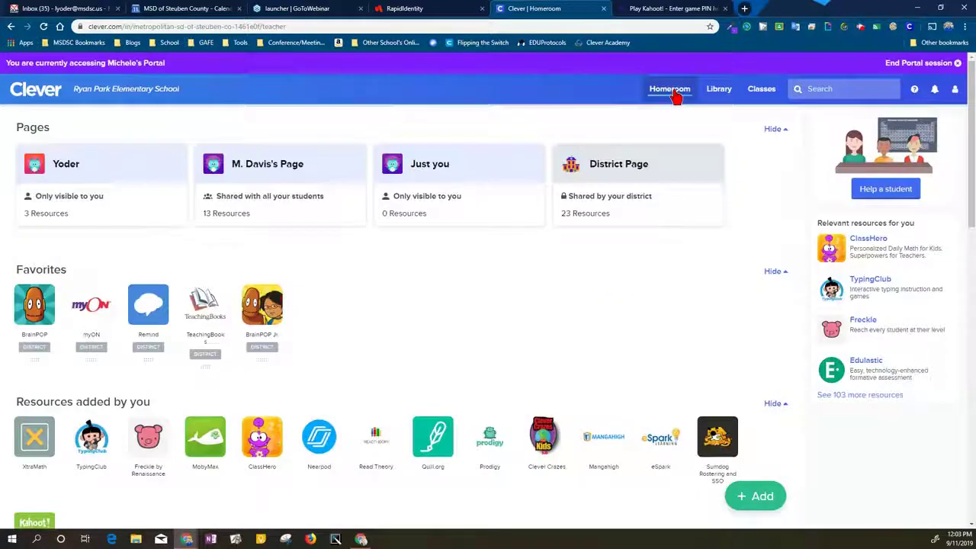